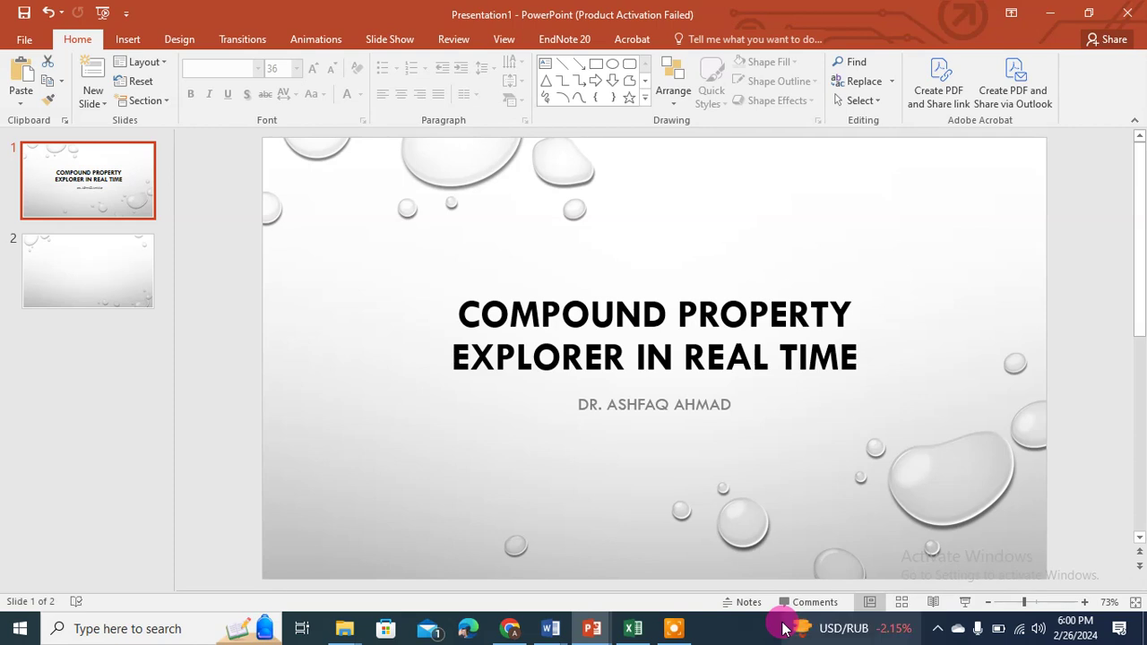
Close the taskbar news panel and switch from PowerPoint to the openmolecules.org Chemical Property Overview page
{"action": "left_click", "coordinate": [782, 629]}
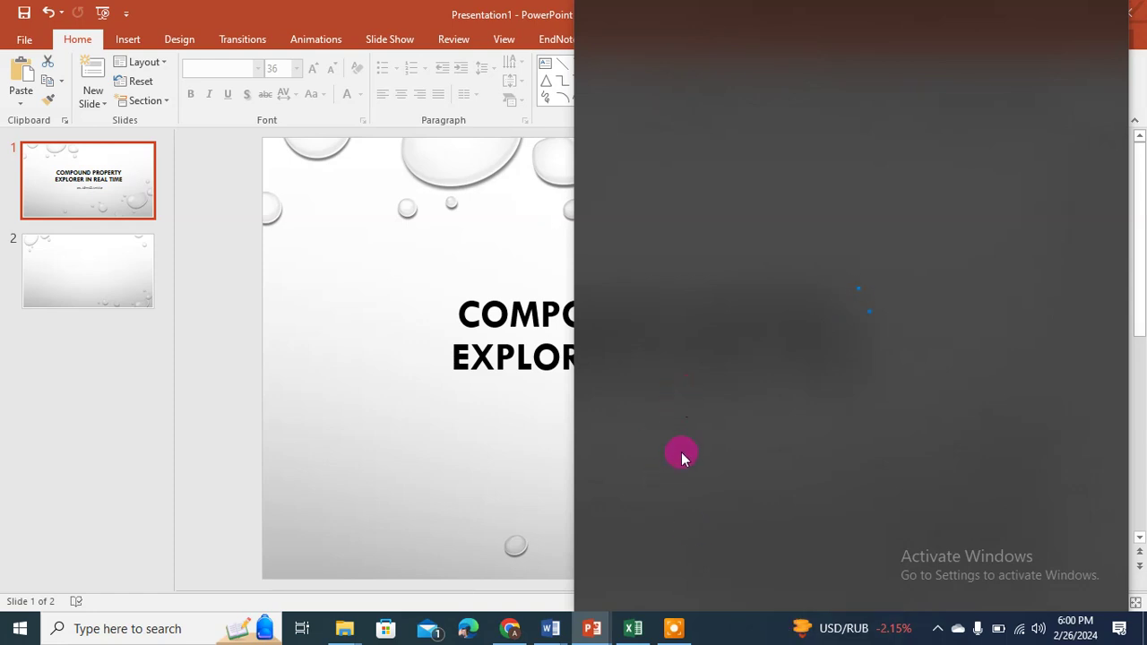
{"action": "left_click", "coordinate": [471, 436]}
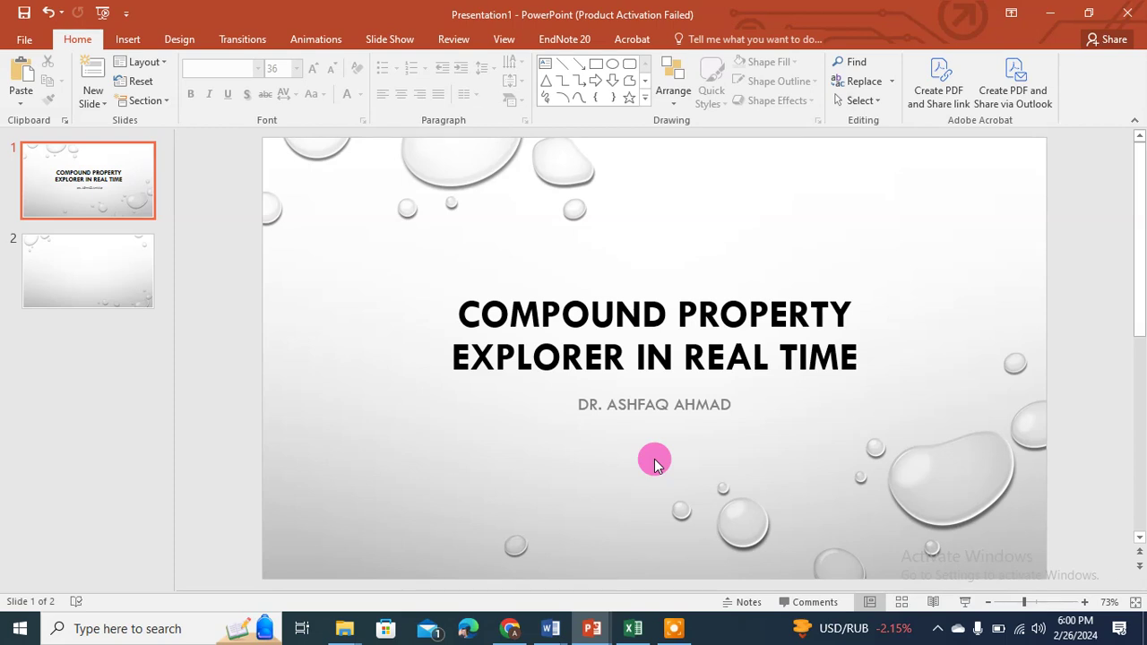
{"action": "left_click", "coordinate": [508, 629]}
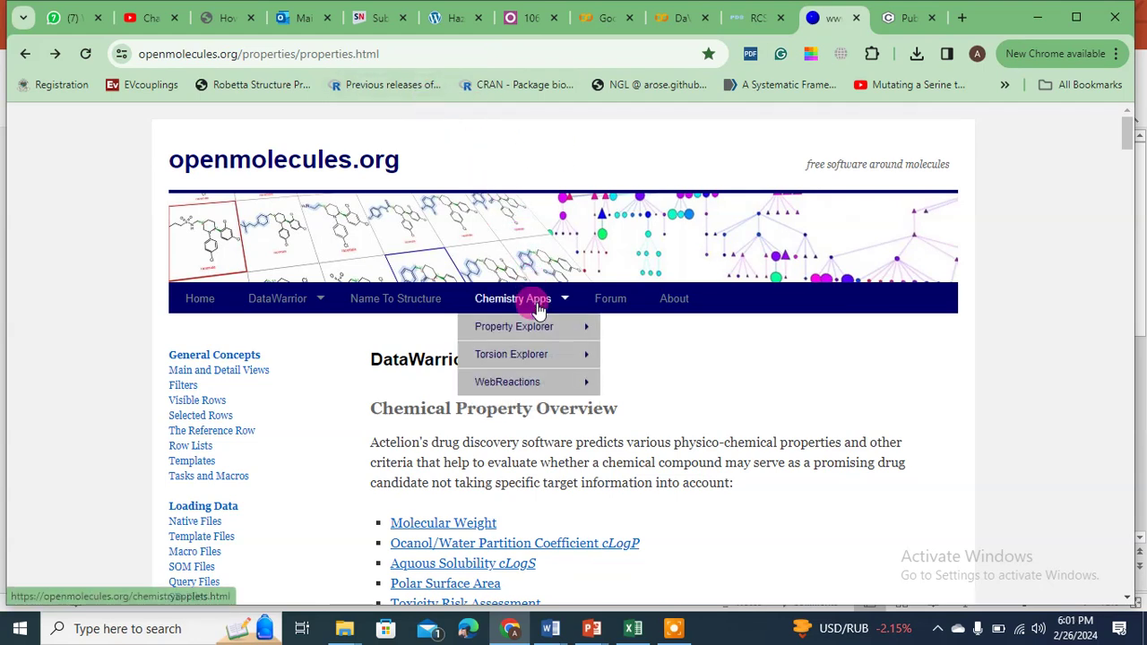
Navigate Chemistry Apps > Property Explorer > Property Explorer App to reach the applet download page
{"action": "left_click", "coordinate": [536, 326]}
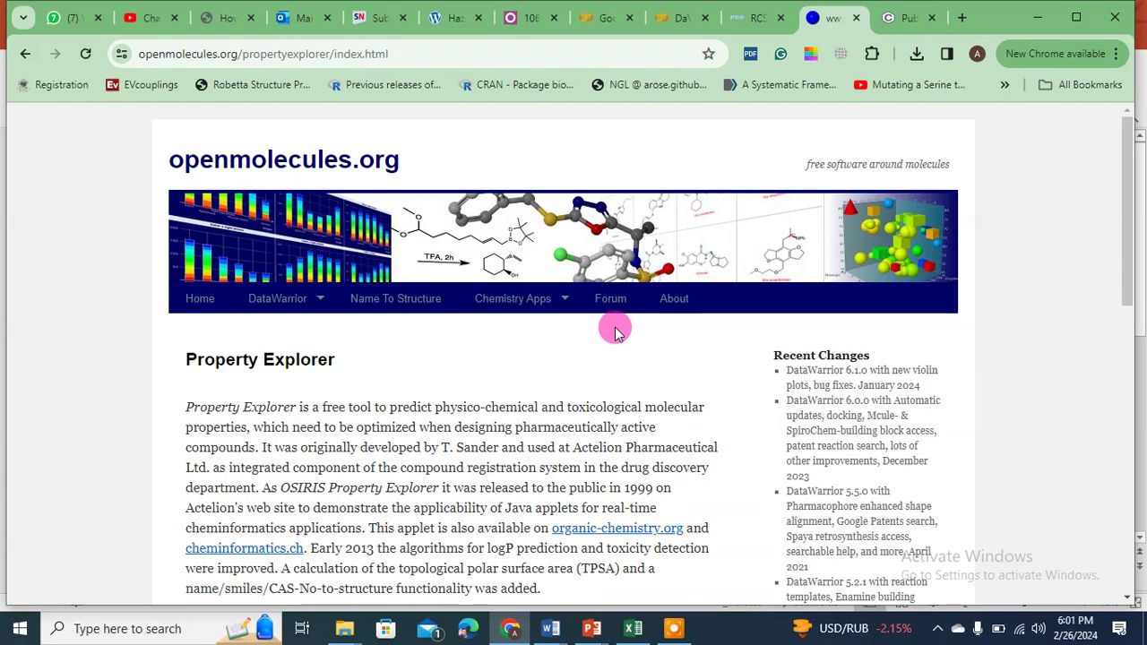
{"action": "mouse_move", "coordinate": [1130, 249]}
{"action": "left_mouse_down"}
{"action": "mouse_move", "coordinate": [1124, 418]}
{"action": "mouse_move", "coordinate": [1116, 261]}
{"action": "left_mouse_up"}
{"action": "mouse_move", "coordinate": [537, 247]}
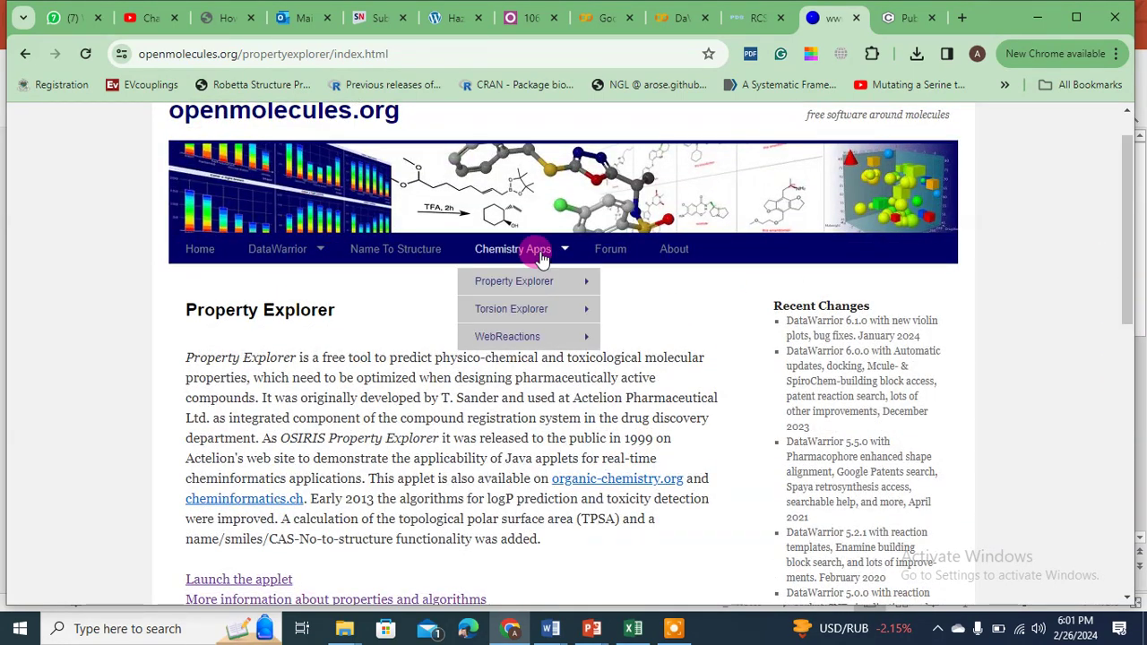
{"action": "mouse_move", "coordinate": [533, 289]}
{"action": "left_click", "coordinate": [627, 296]}
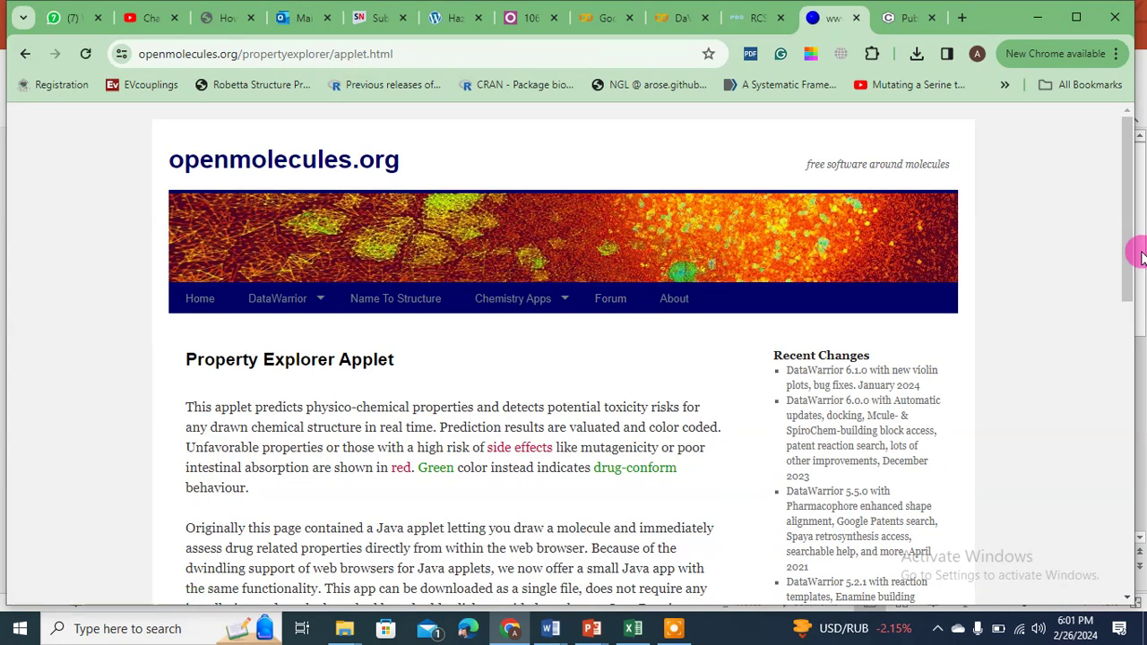
{"action": "left_click_drag", "start_coordinate": [1130, 255], "coordinate": [1119, 379]}
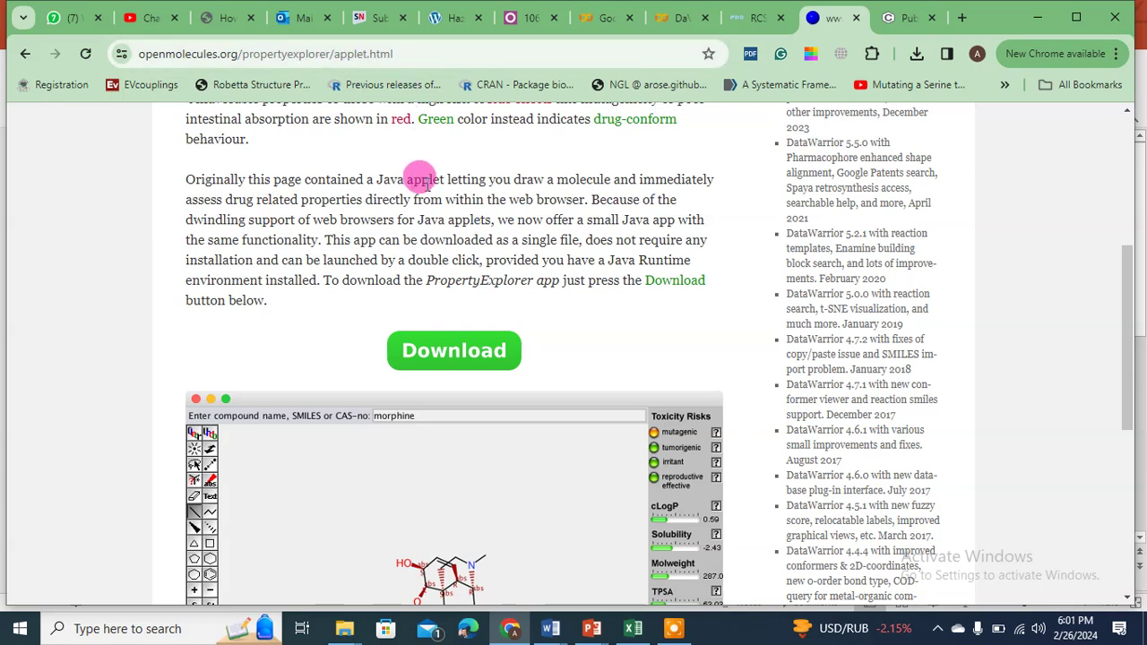
Start the PropertyExplorer app download with the green Download button
{"action": "left_click", "coordinate": [454, 350]}
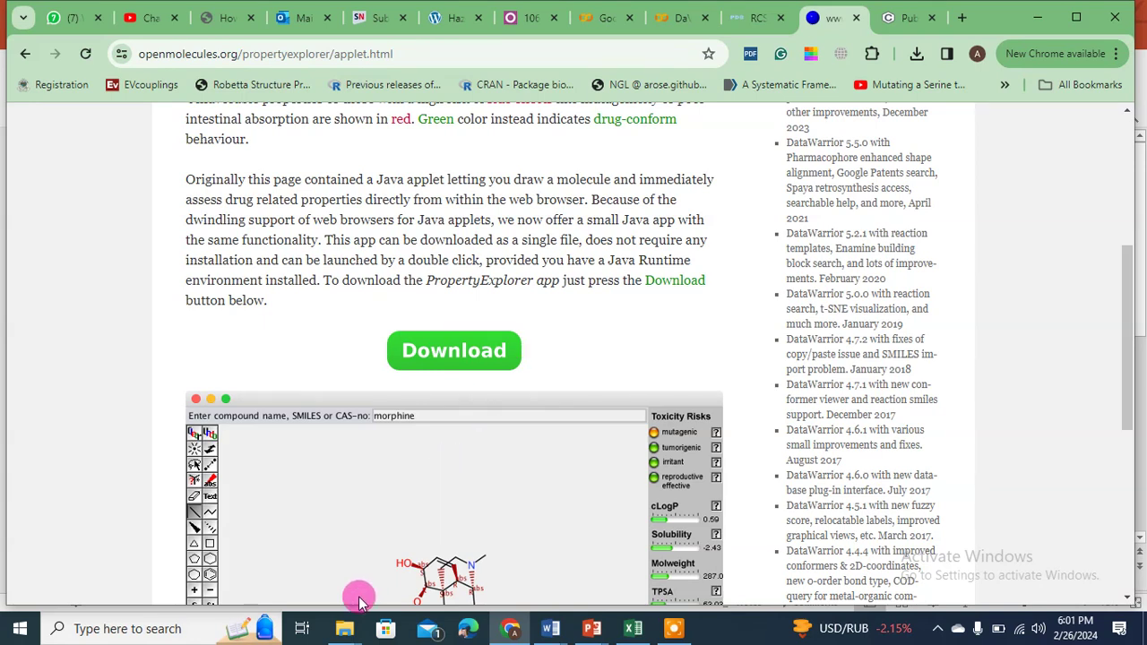
Run the downloaded propertyexplorer (1) jar from the Downloads search results window
{"action": "mouse_move", "coordinate": [346, 630]}
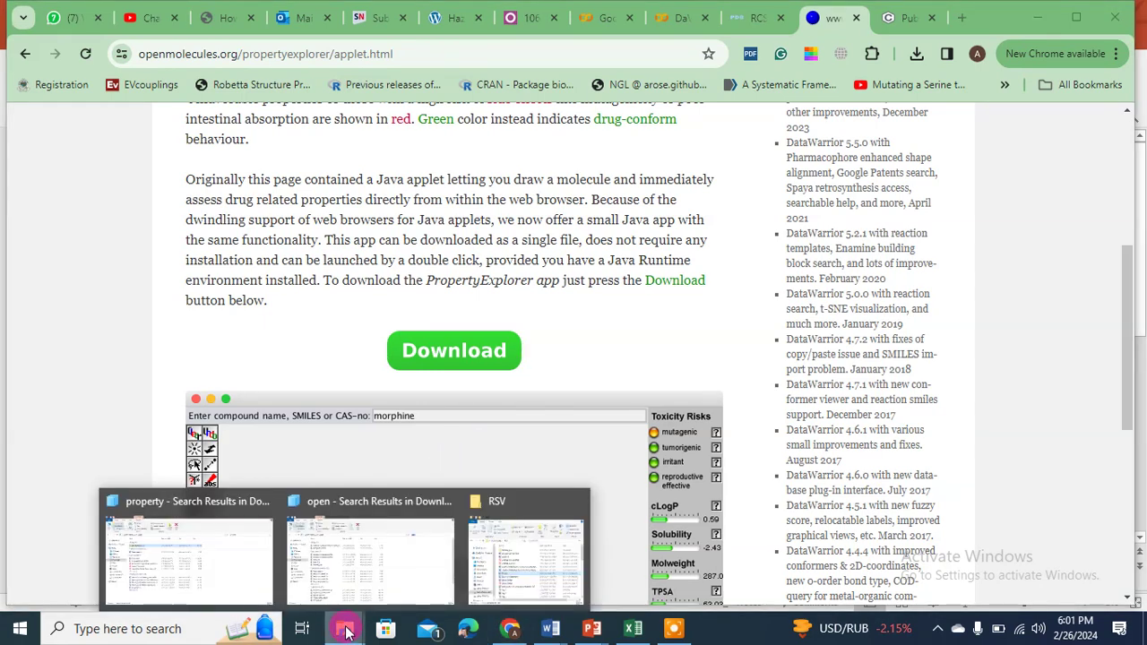
{"action": "left_click", "coordinate": [218, 570]}
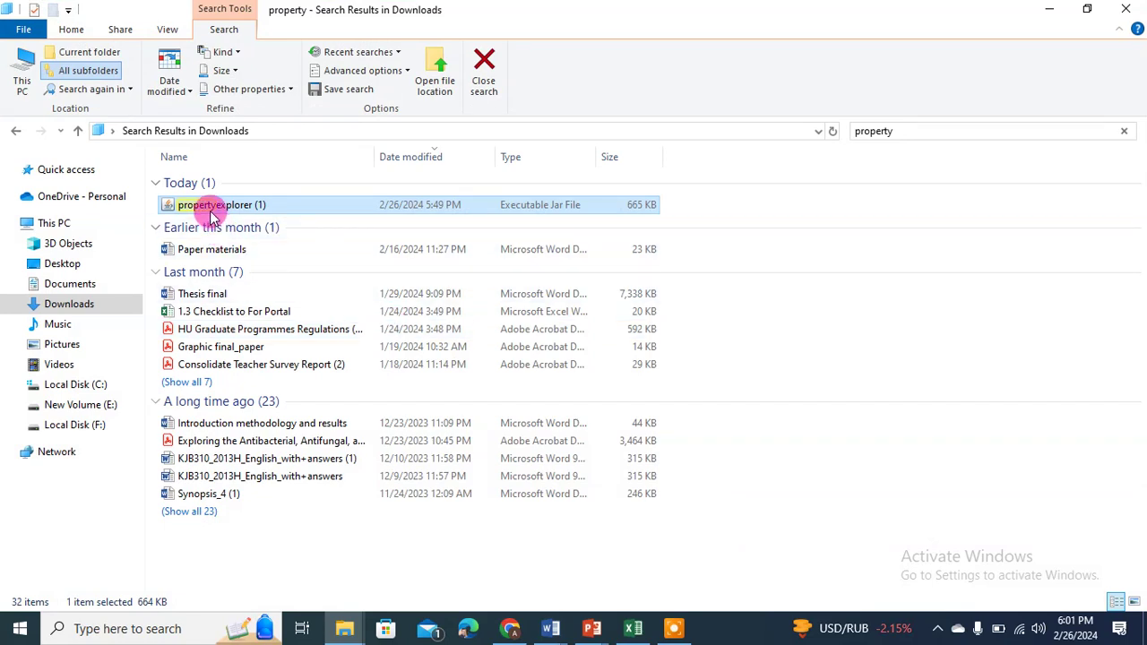
{"action": "left_click", "coordinate": [739, 216]}
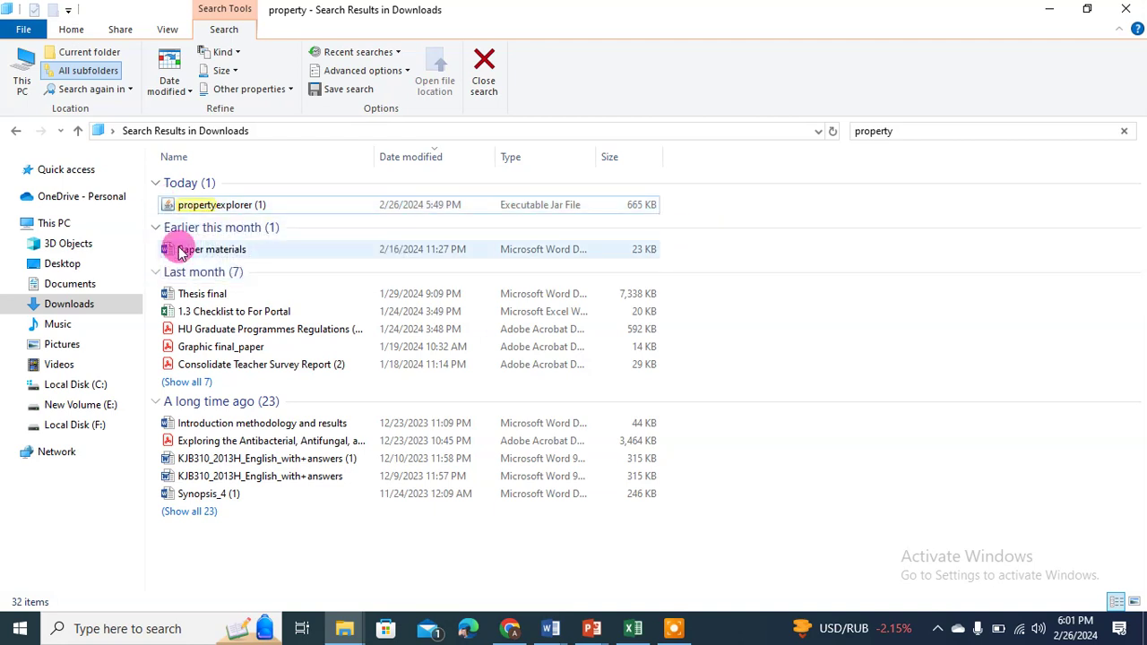
{"action": "left_click", "coordinate": [164, 208]}
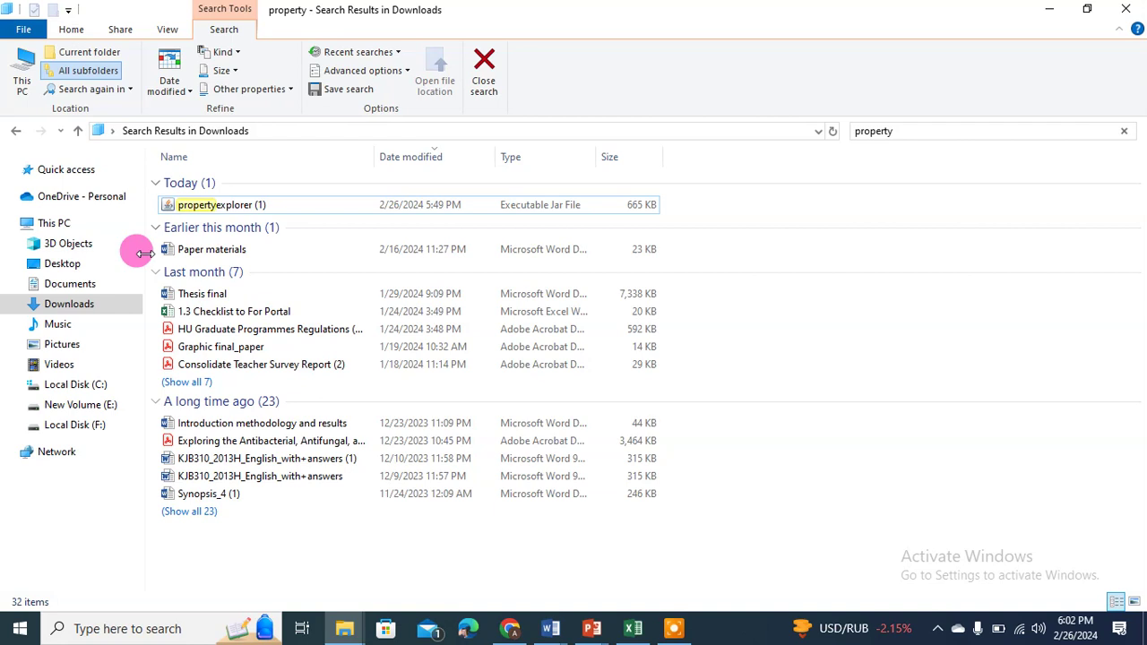
{"action": "left_click", "coordinate": [167, 204]}
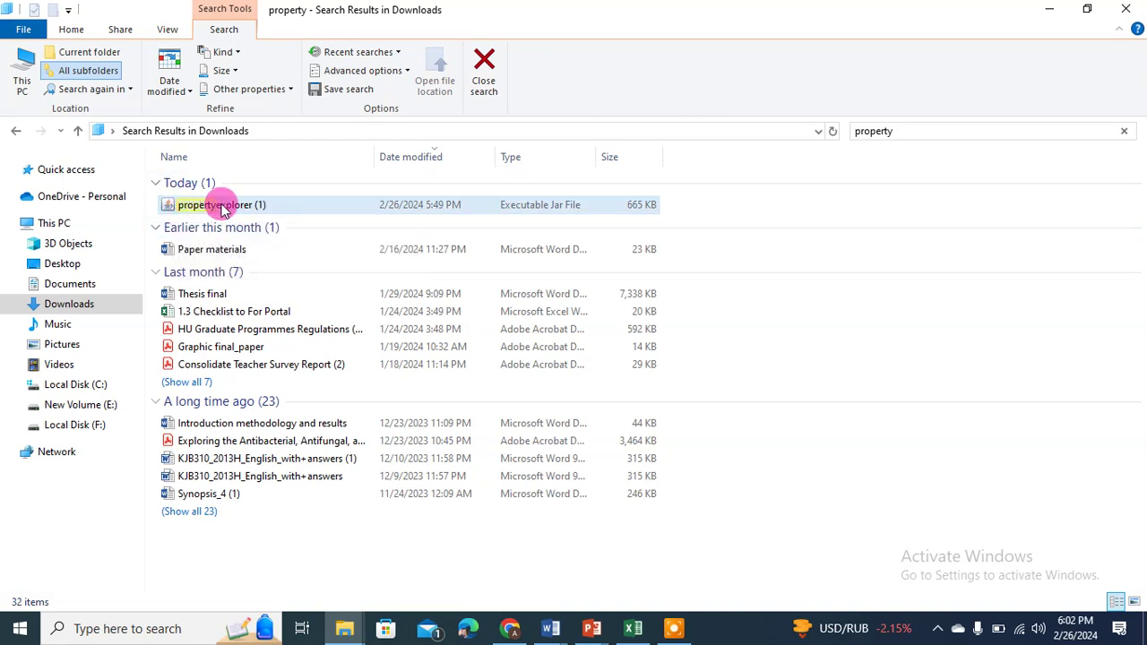
{"action": "left_click", "coordinate": [175, 210]}
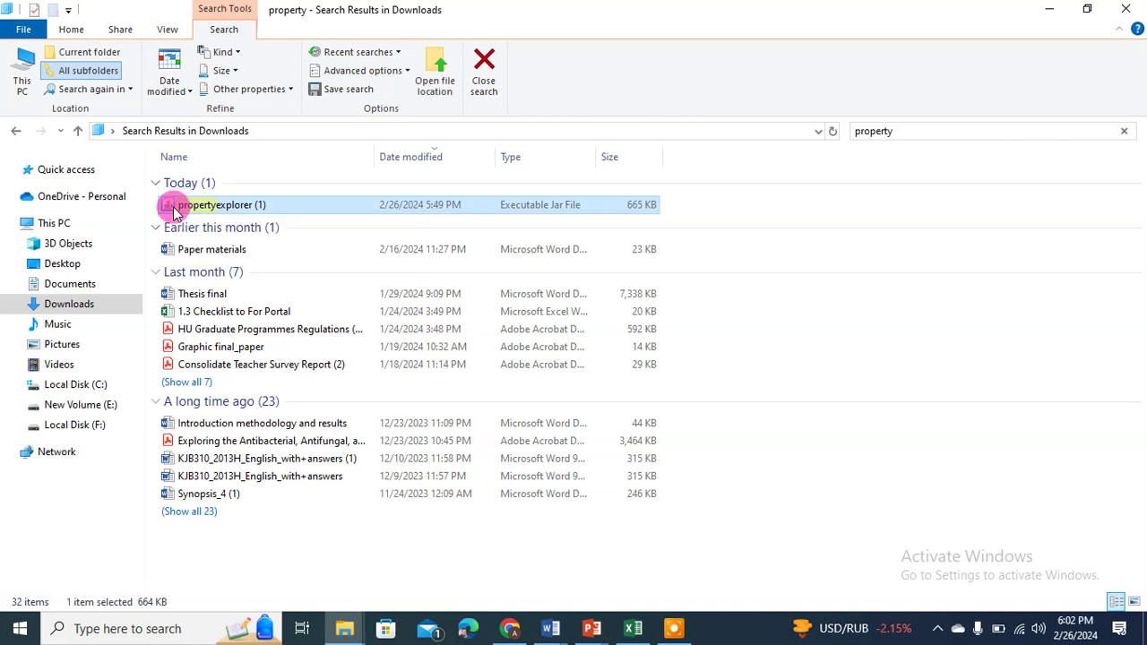
{"action": "double_click", "coordinate": [174, 209]}
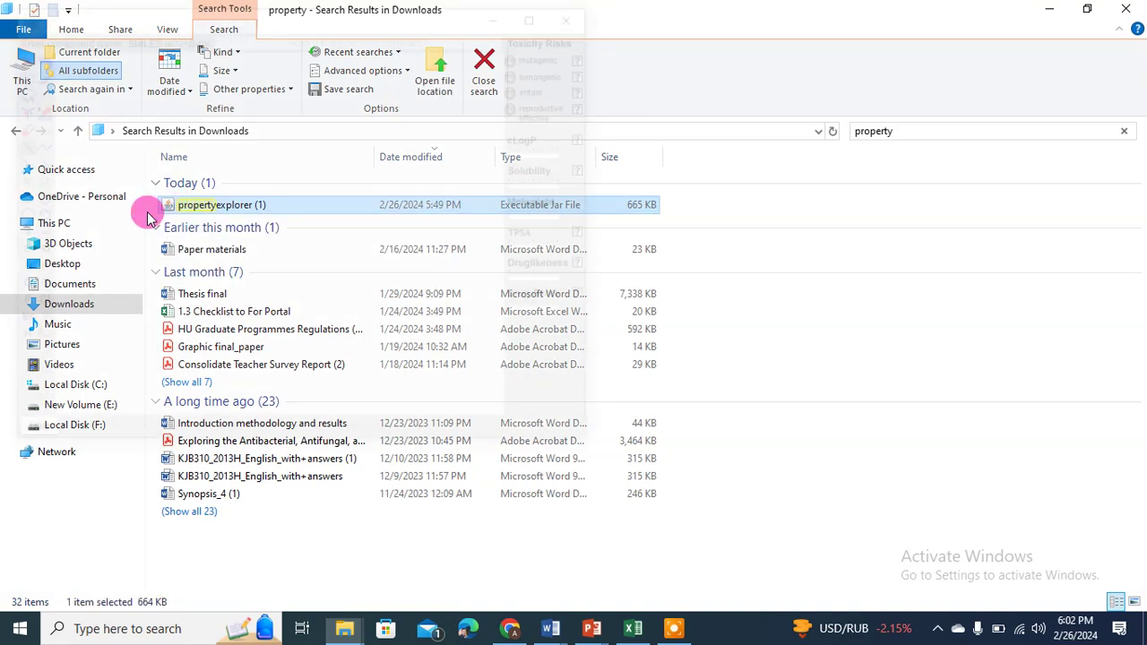
Reposition the empty OSIRIS Property Explorer window so it sits fully on screen
{"action": "left_click_drag", "start_coordinate": [230, 12], "coordinate": [421, 111]}
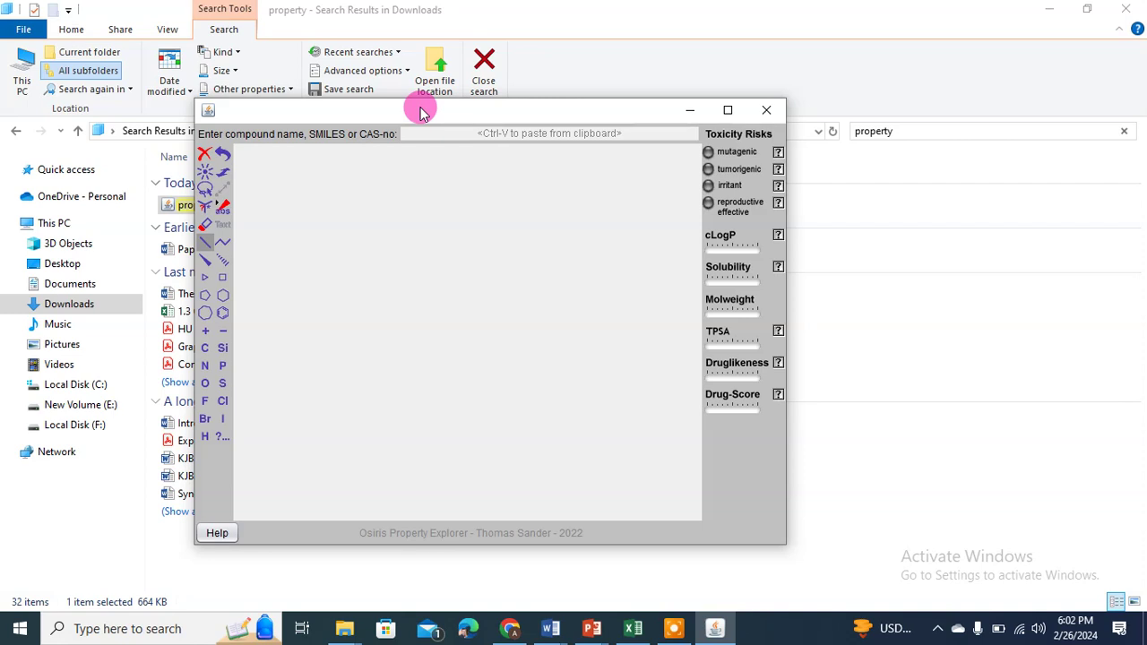
{"action": "left_click_drag", "start_coordinate": [421, 110], "coordinate": [483, 302]}
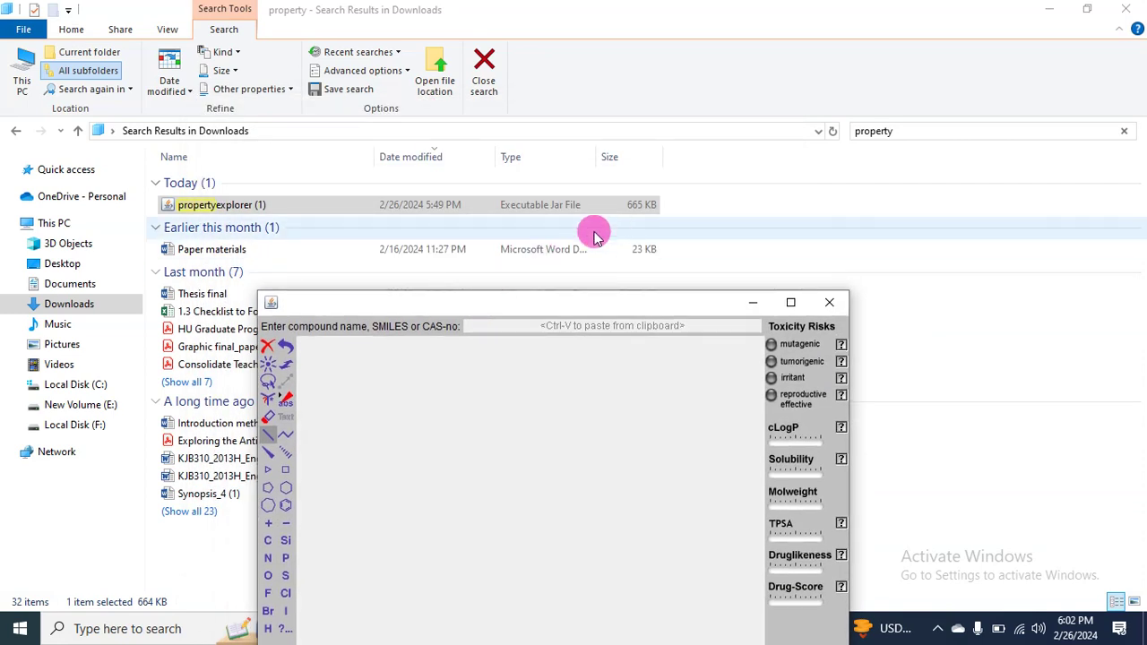
{"action": "left_click", "coordinate": [632, 211]}
{"action": "left_click", "coordinate": [546, 300]}
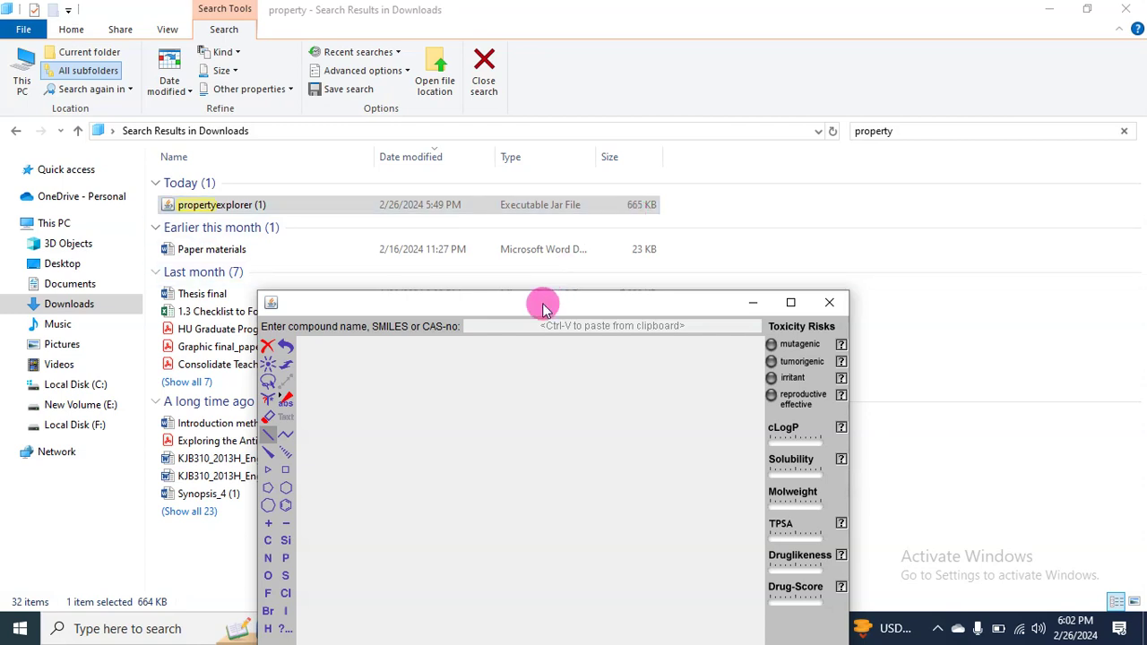
{"action": "left_click_drag", "start_coordinate": [542, 307], "coordinate": [500, 118]}
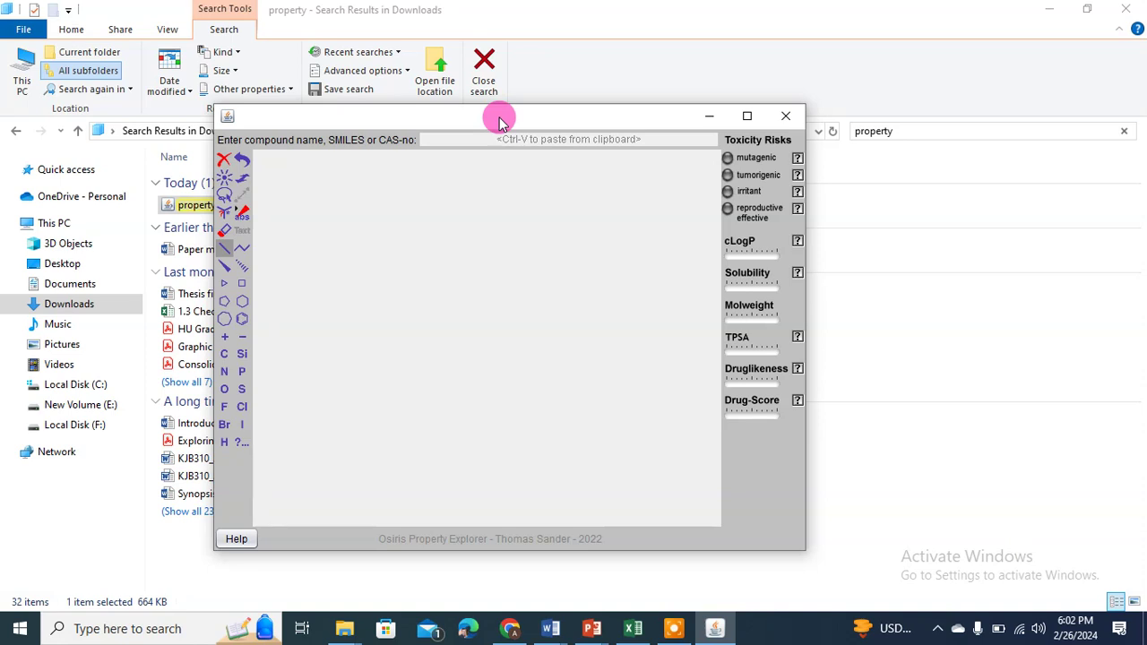
{"action": "left_click", "coordinate": [509, 628]}
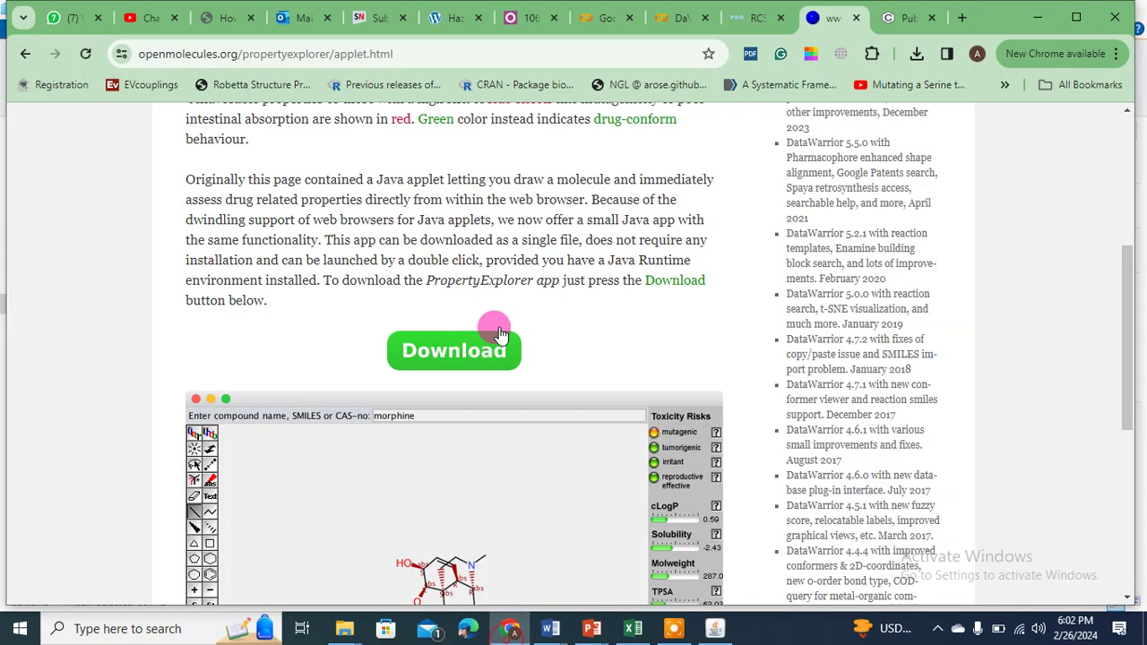
Search PubChem for BRUFEN, listing ibuprofen first among 2 compound results
{"action": "left_click", "coordinate": [902, 20]}
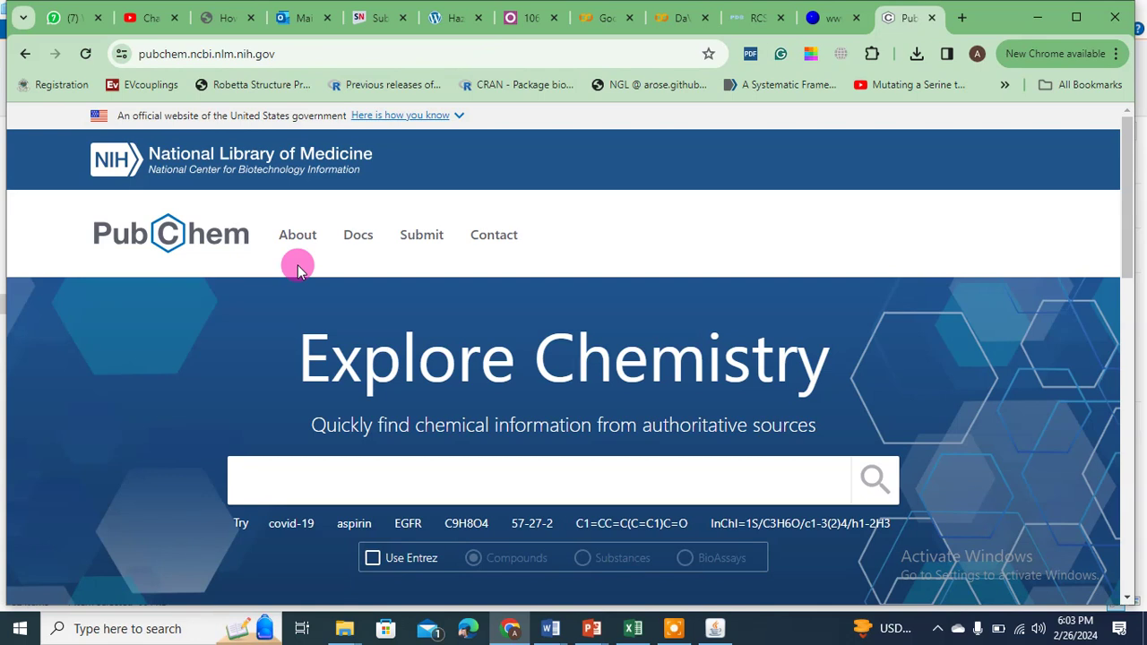
{"action": "type", "text": "BRUFEN"}
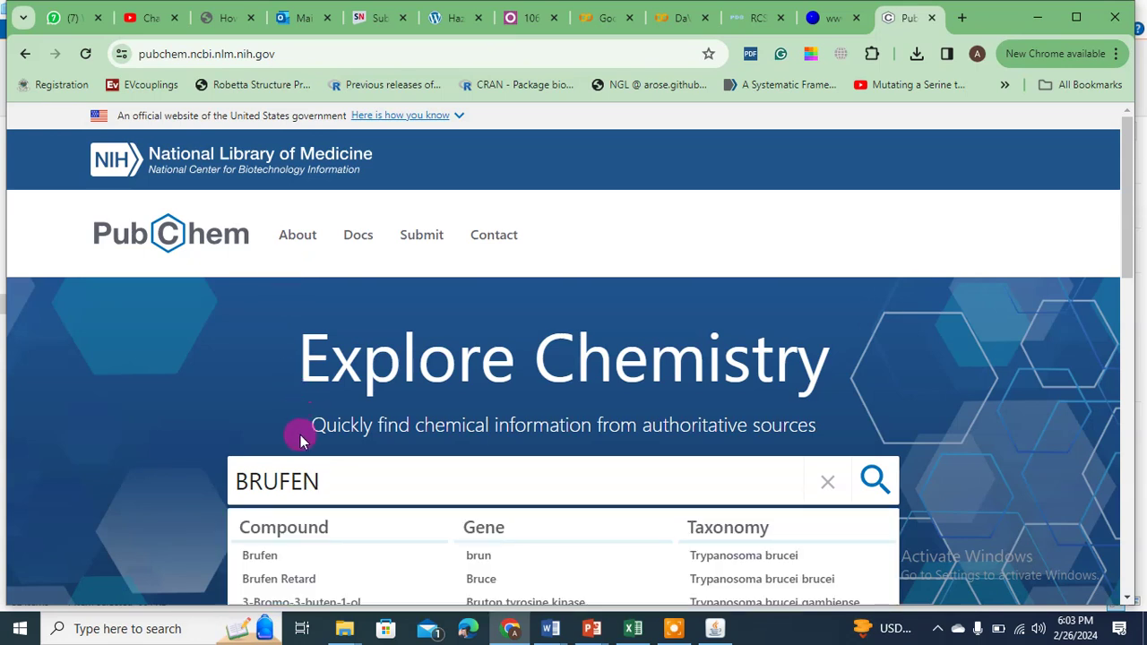
{"action": "left_click", "coordinate": [867, 493]}
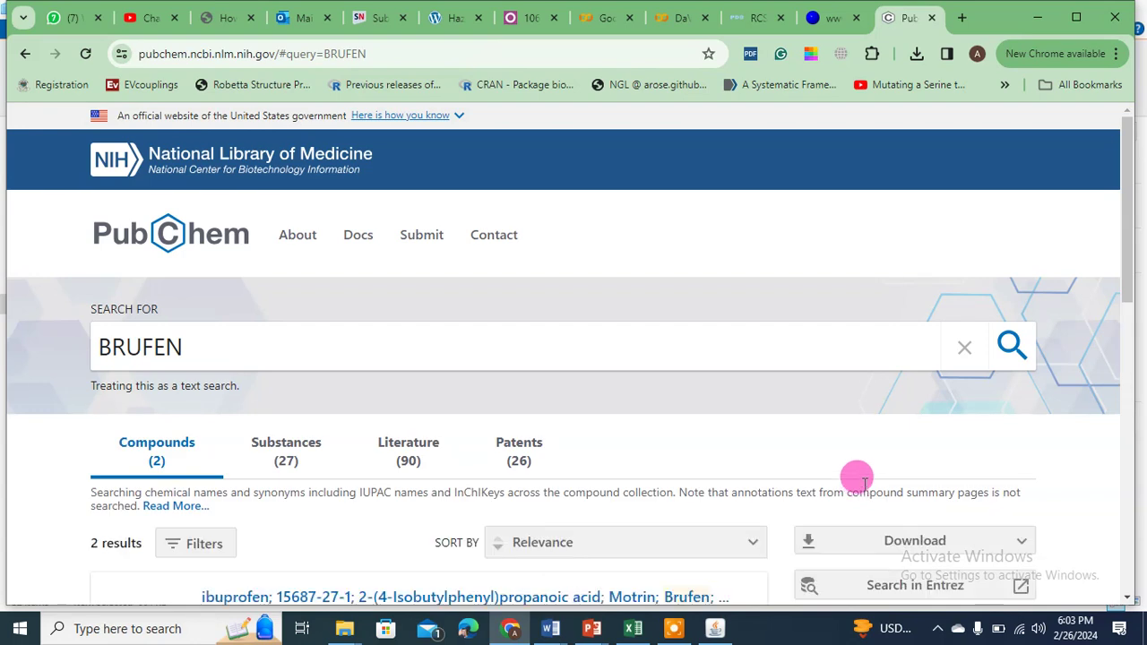
Copy ibuprofen's isomeric SMILES from PubChem and paste it into OSIRIS to build the molecule
{"action": "left_click_drag", "start_coordinate": [1126, 235], "coordinate": [1130, 330]}
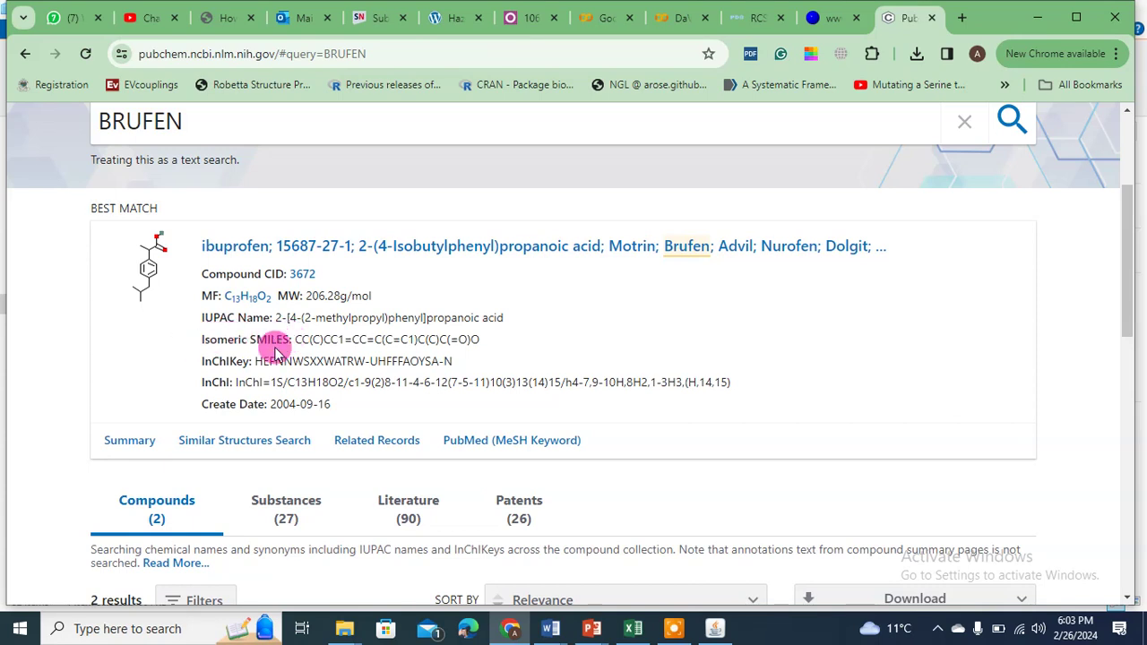
{"action": "left_click_drag", "start_coordinate": [294, 339], "coordinate": [481, 339]}
{"action": "key", "text": "ctrl+c"}
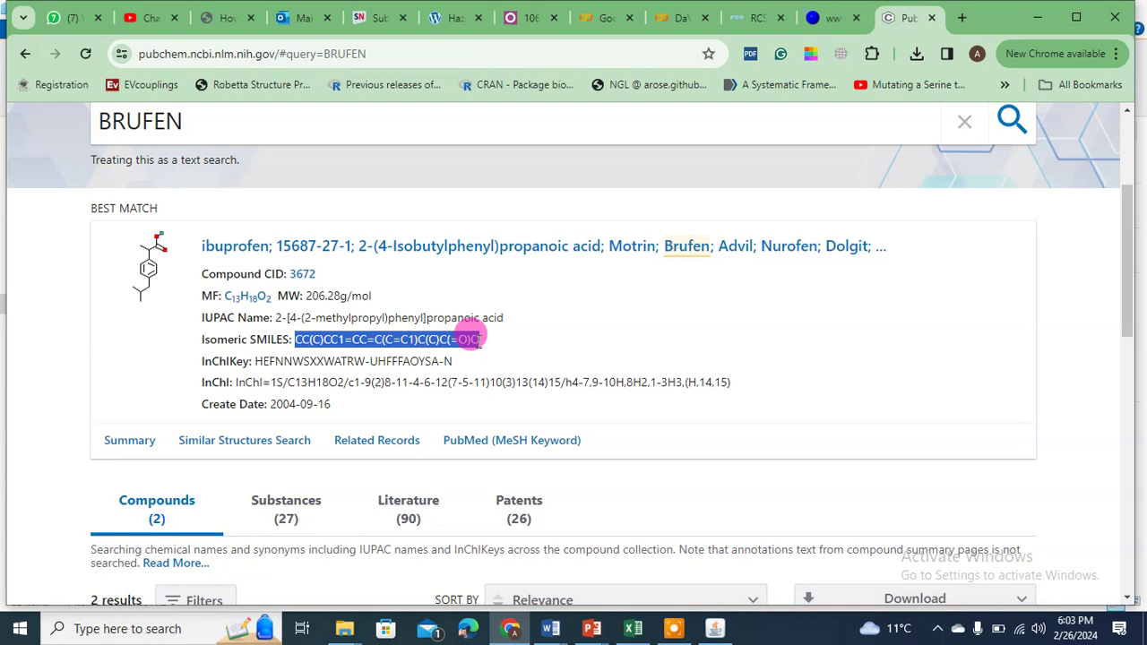
{"action": "left_click", "coordinate": [714, 628]}
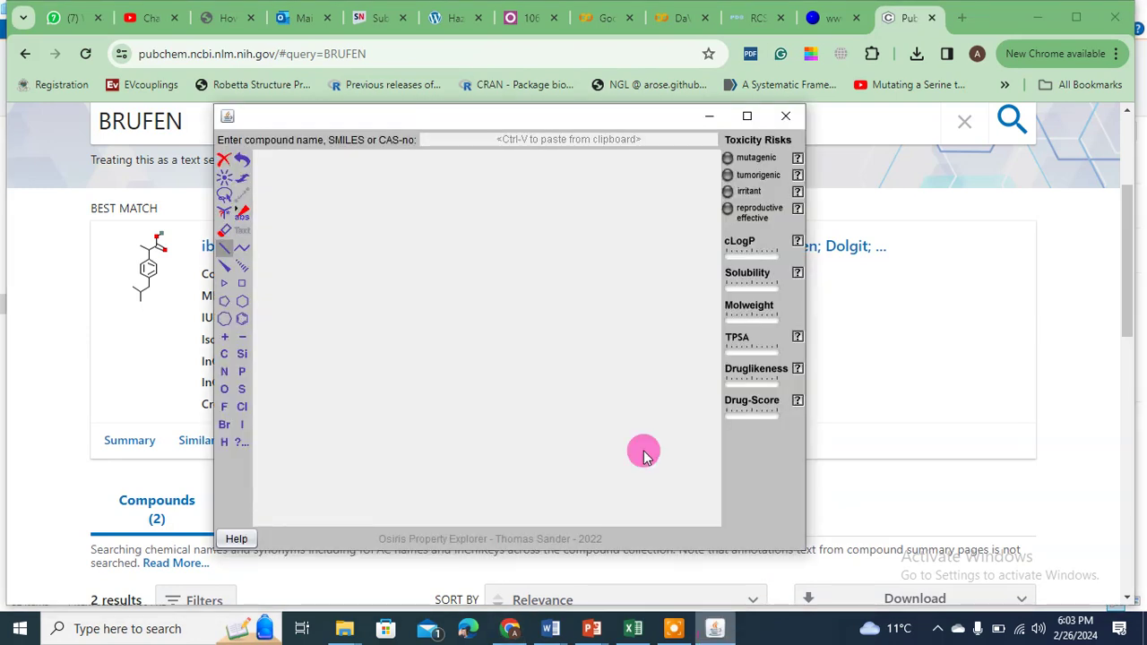
{"action": "left_click", "coordinate": [554, 141]}
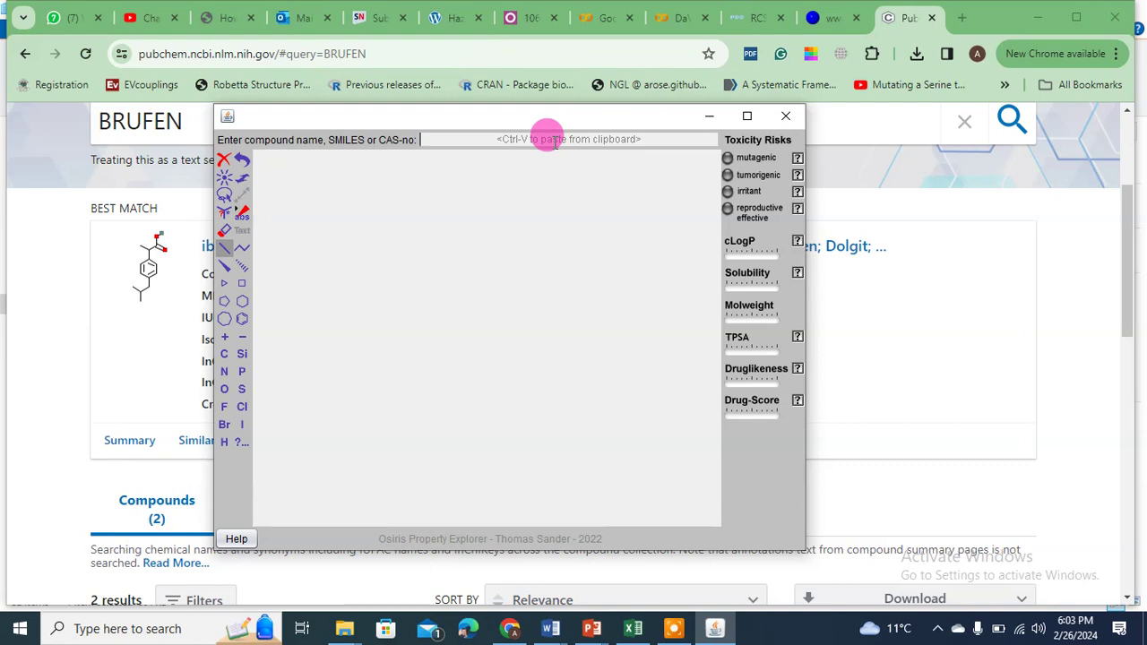
{"action": "key", "text": "ctrl+v"}
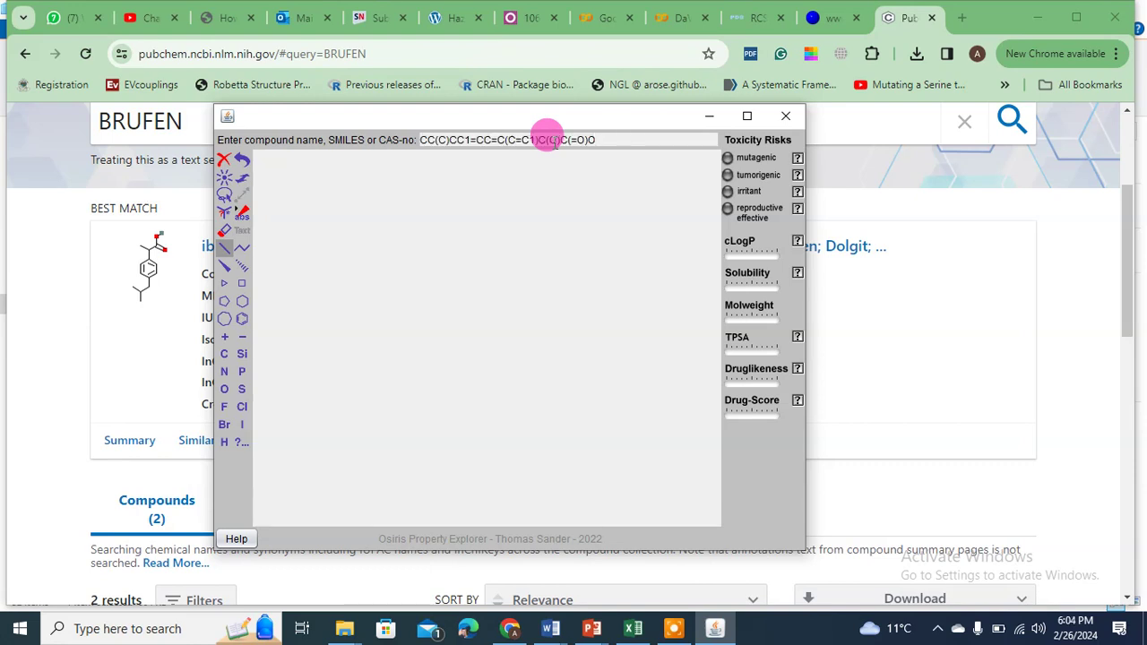
{"action": "key", "text": "Return"}
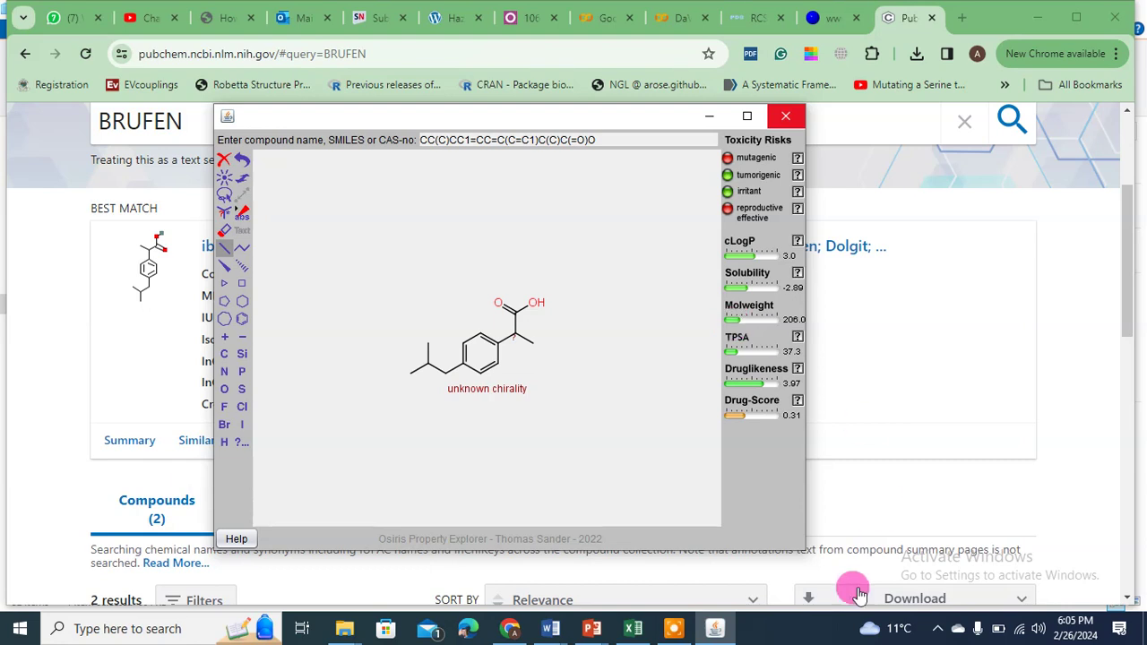
Review ibuprofen's results: mutagenic and reproductive risks, druglikeness 3.97, drug-score 0.31
{"action": "left_click", "coordinate": [698, 629]}
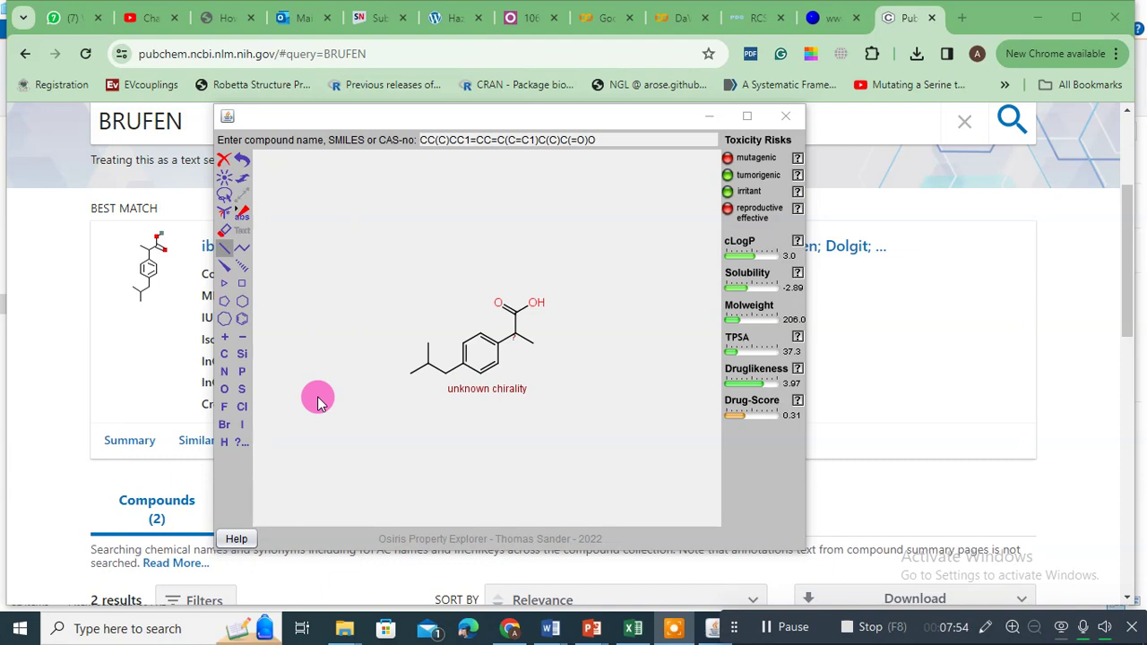
Attach a methyl to the acid's OH oxygen, giving the methyl ester with drug-score 0.46
{"action": "left_click", "coordinate": [538, 306]}
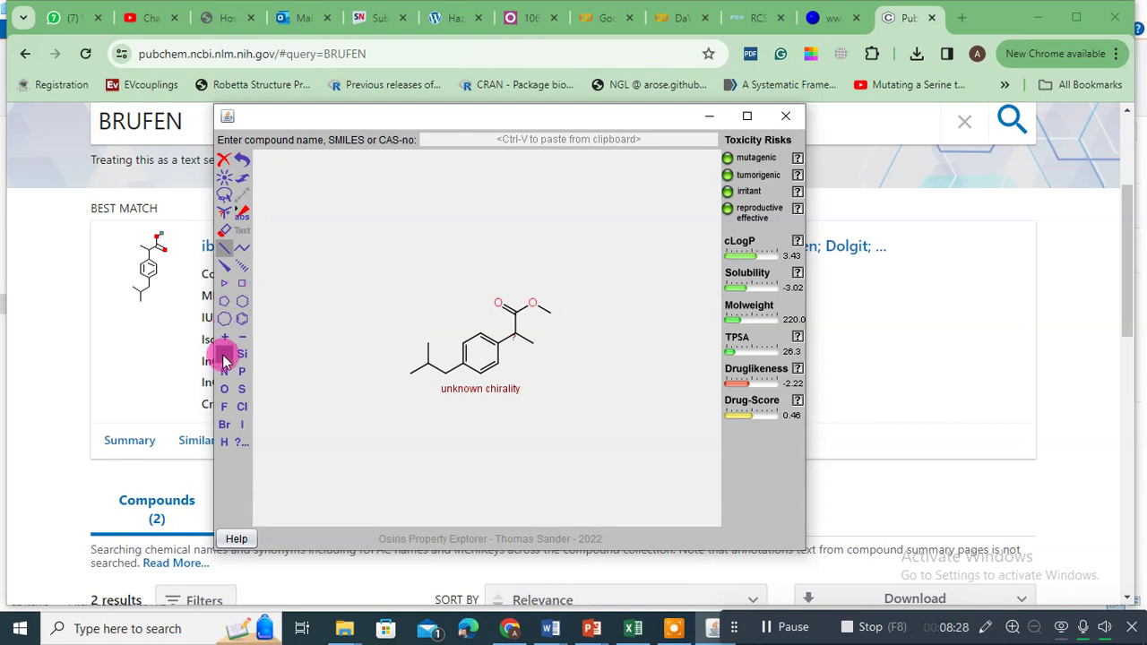
Erase the ester's O-methyl bond, leaving an aldehyde flagged irritant with drug-score 0.37
{"action": "left_click", "coordinate": [223, 233]}
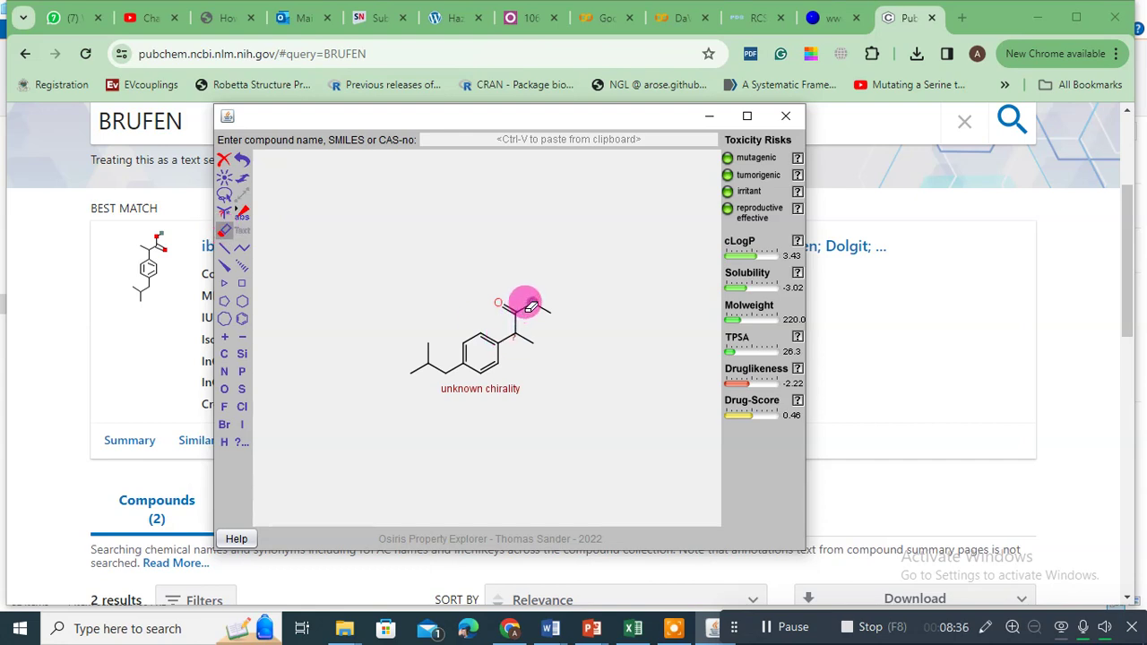
{"action": "left_click", "coordinate": [534, 308]}
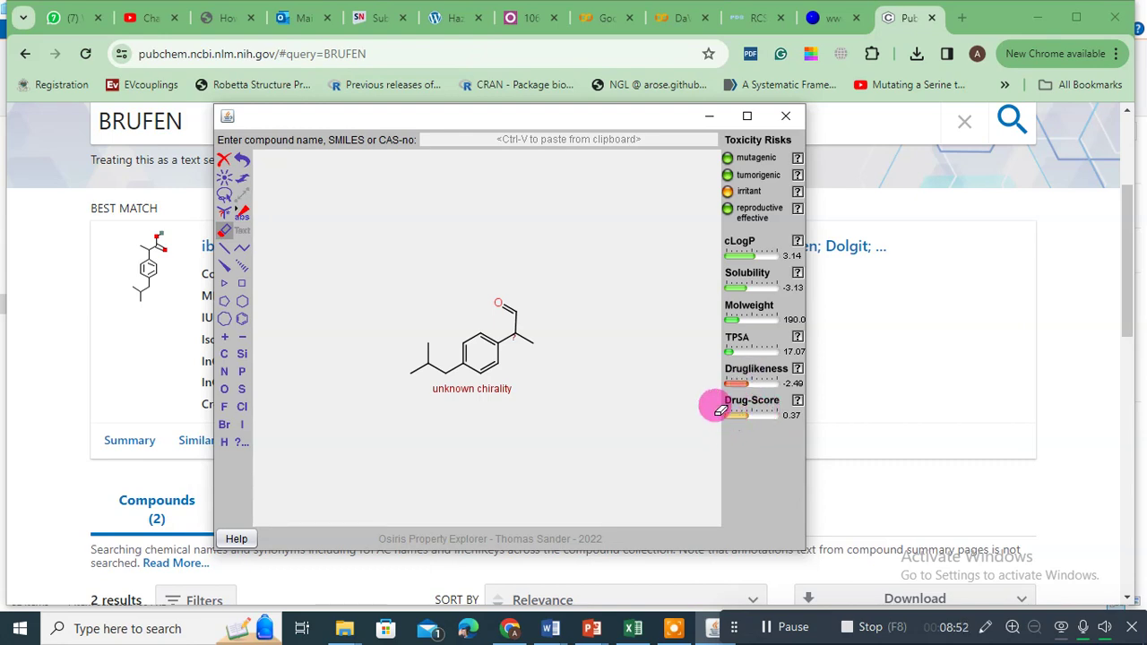
{"action": "left_click", "coordinate": [224, 247]}
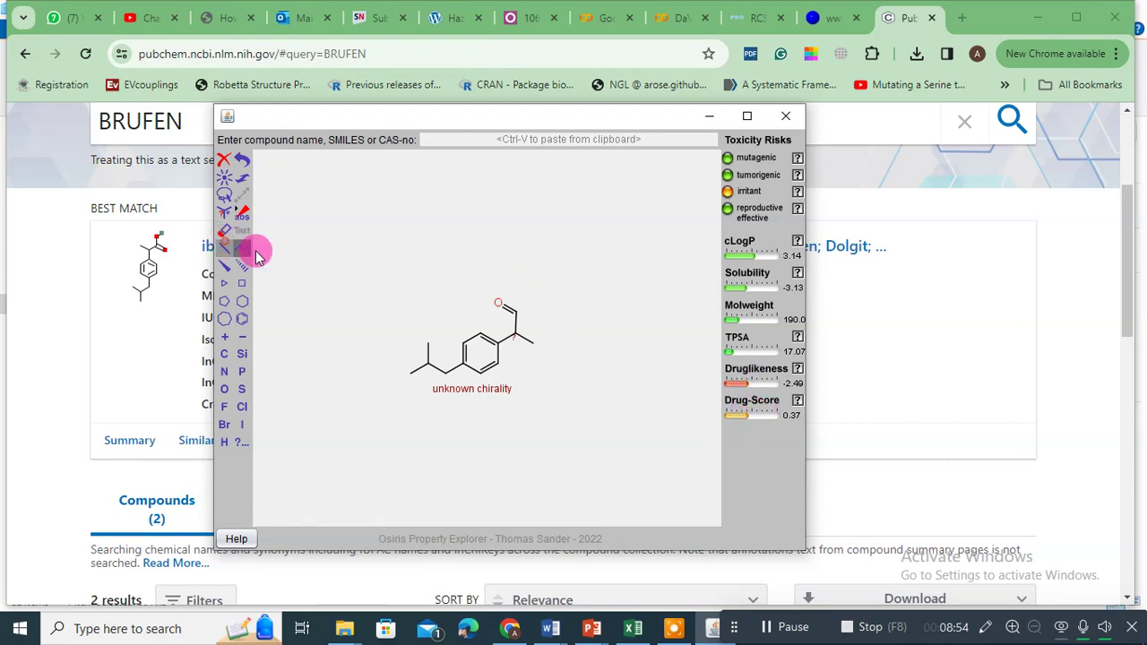
Add a methyl to the aldehyde carbon, then replace that methyl with sulfur to form the thioacid C(=O)SH
{"action": "left_click", "coordinate": [516, 315]}
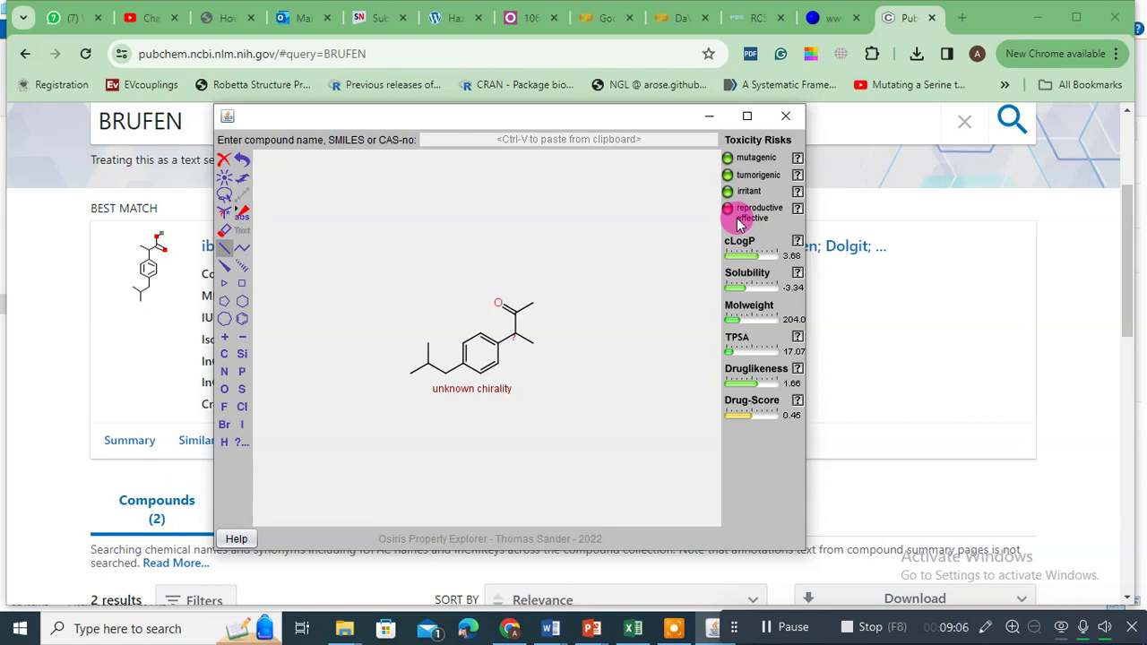
{"action": "left_click", "coordinate": [245, 388]}
{"action": "left_click", "coordinate": [532, 304]}
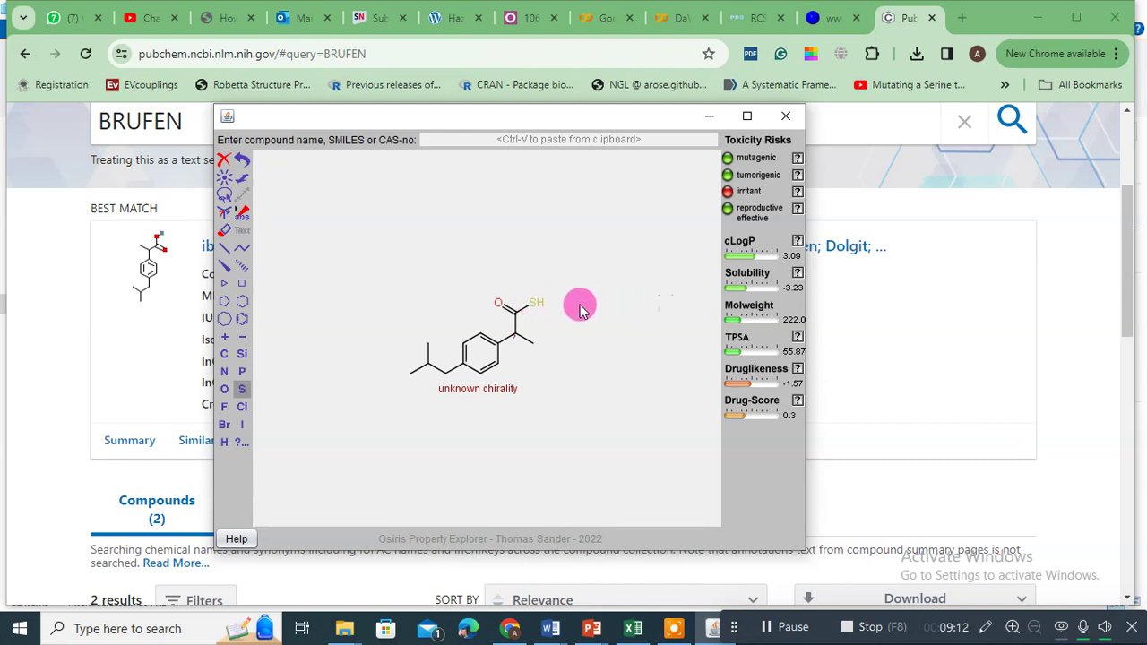
Attach a methyl to the sulfur with the single-bond tool, giving an S-methyl thioester scoring 0.81
{"action": "left_click", "coordinate": [224, 247]}
{"action": "left_click", "coordinate": [534, 305]}
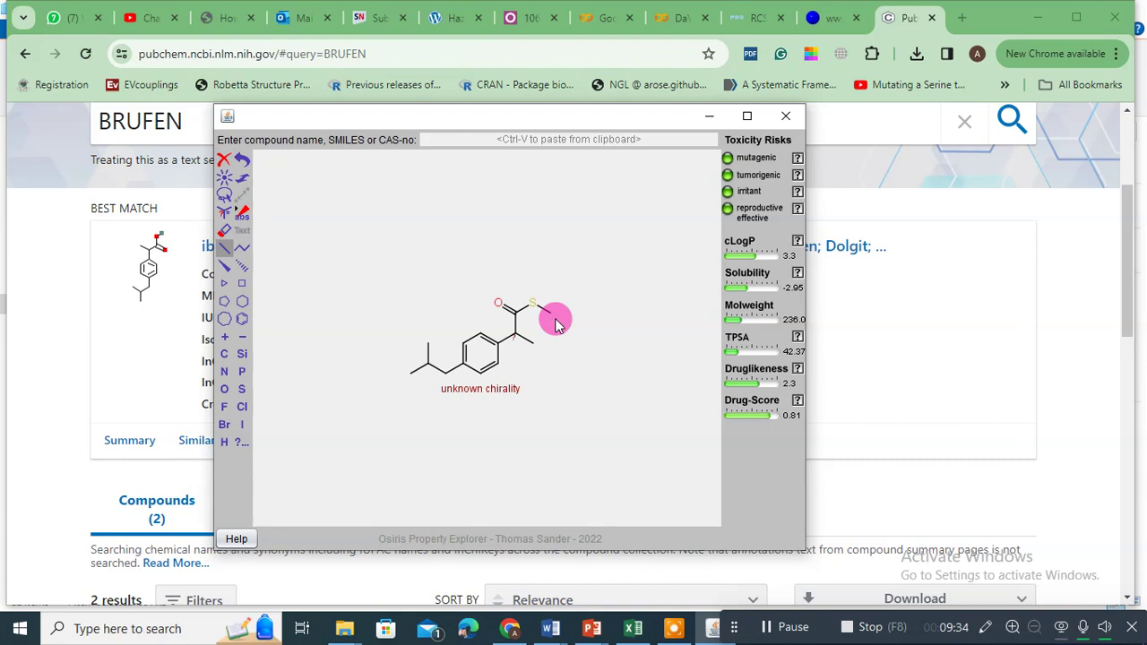
{"action": "left_click_drag", "start_coordinate": [555, 325], "coordinate": [536, 309]}
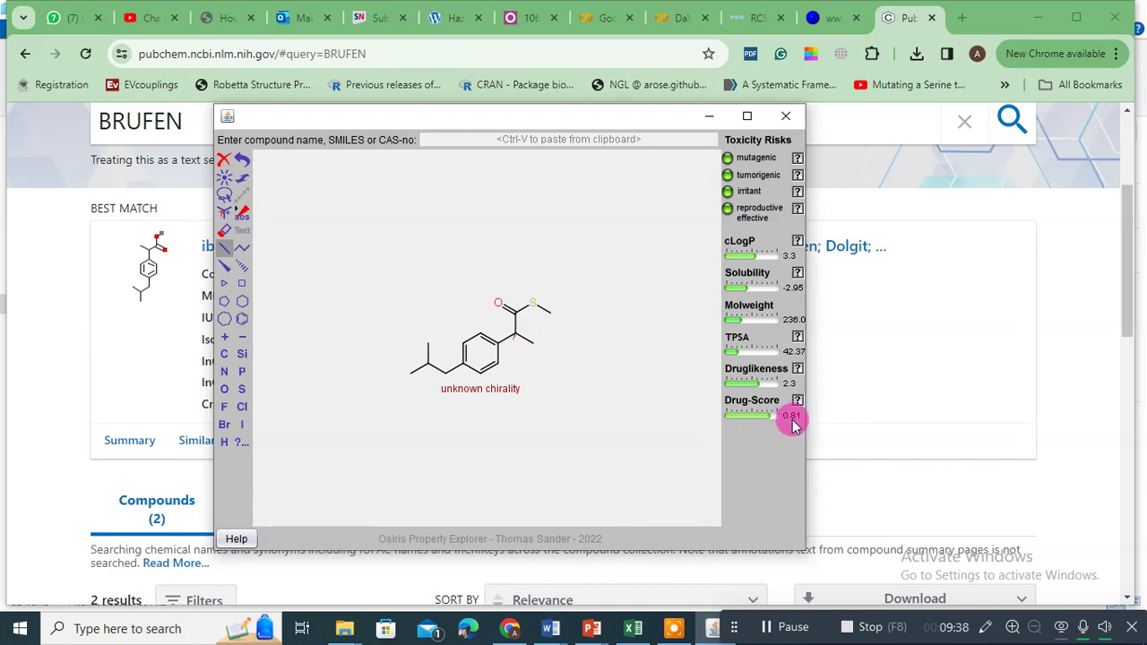